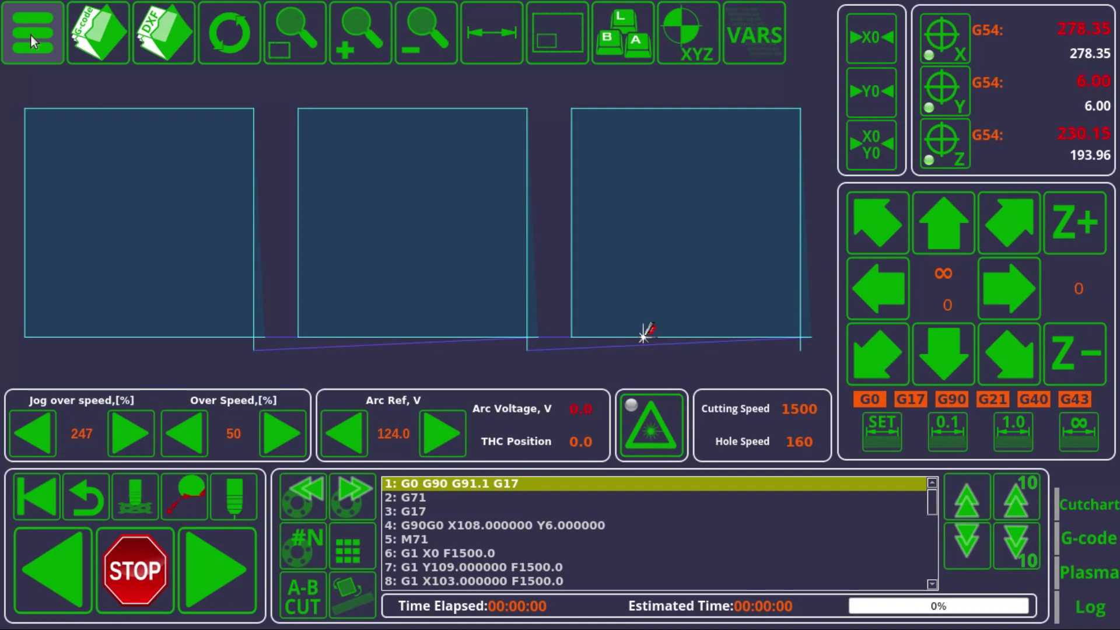
Step: Open the M71 source in the Hardware PLC section of the CNC settings
left_click(30, 35)
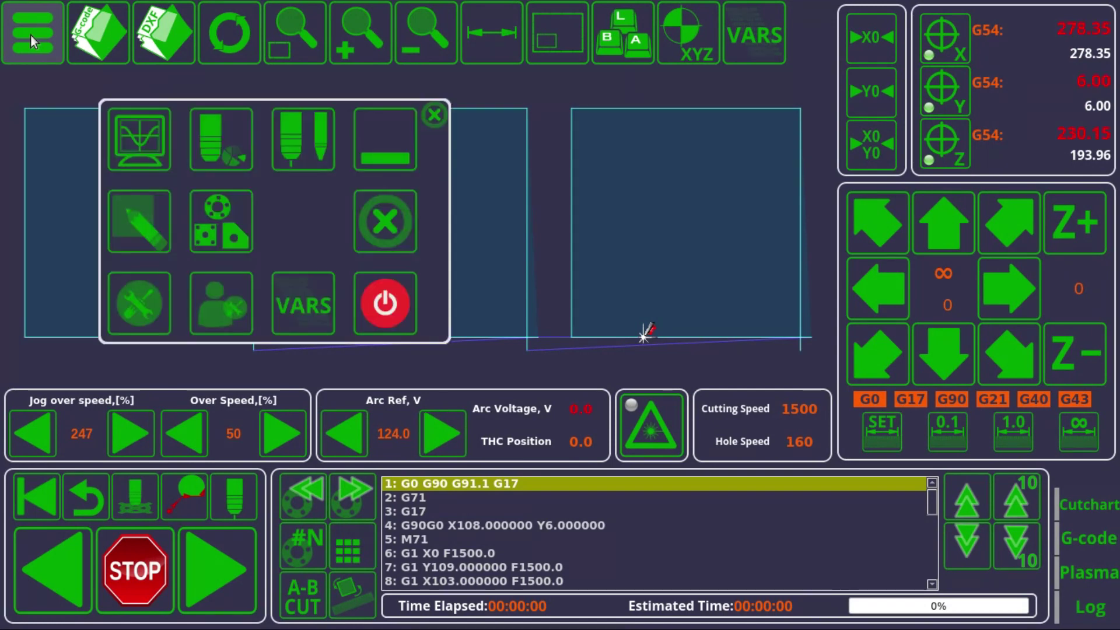
left_click(140, 302)
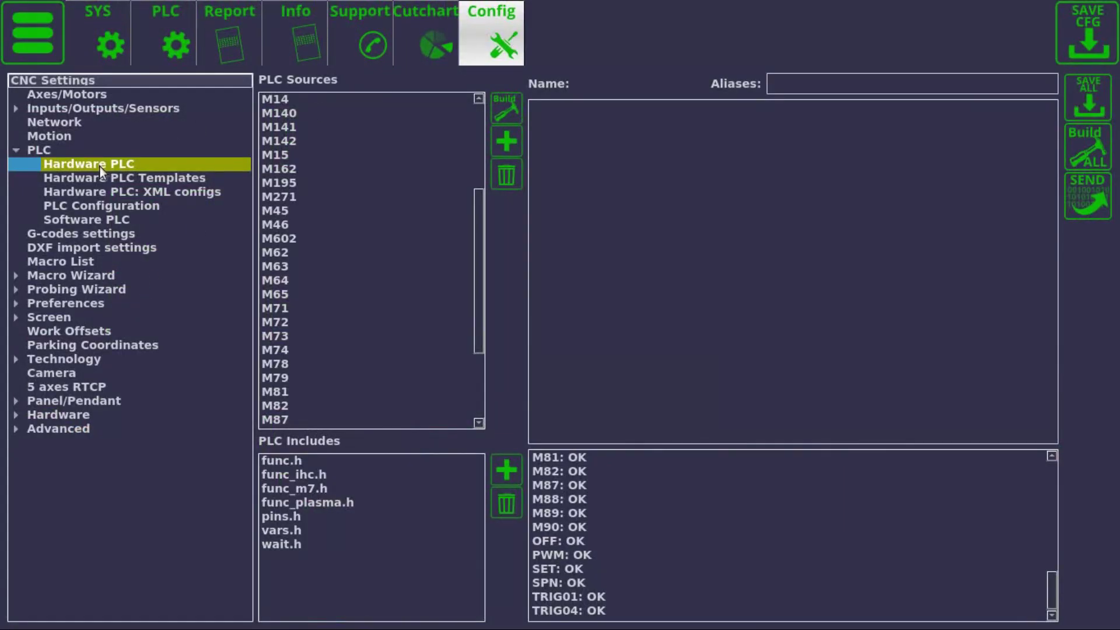
left_click(277, 310)
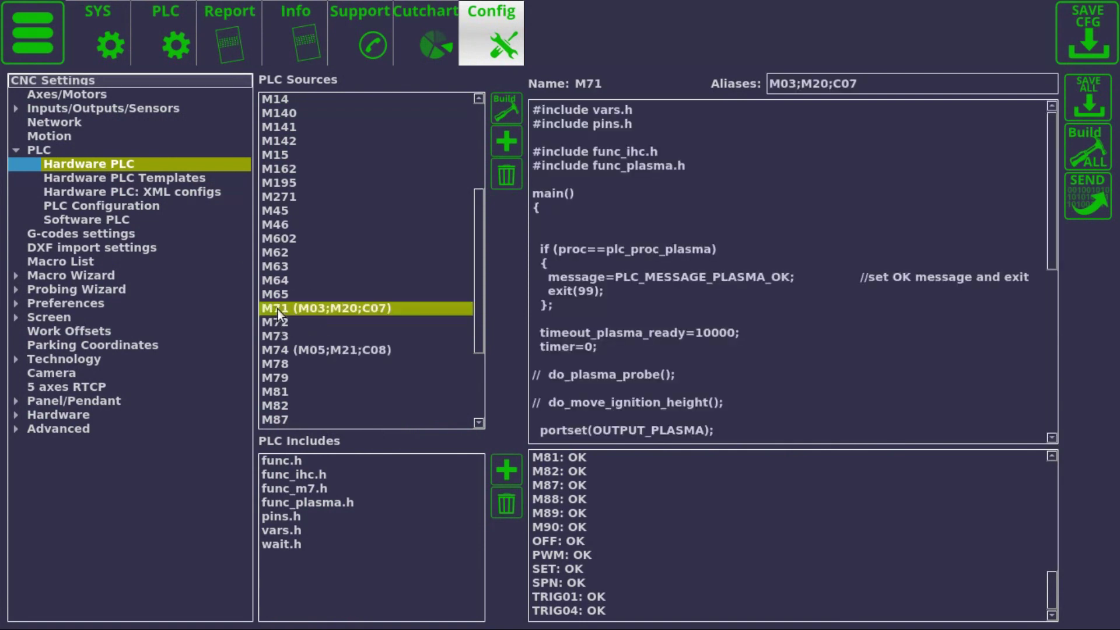
Step: Examine the M71 code, including its commented-out probing, piercing, cutting-height and THC calls and the func_ihc.h and func_plasma.h includes
left_click_drag(531, 108, 744, 590)
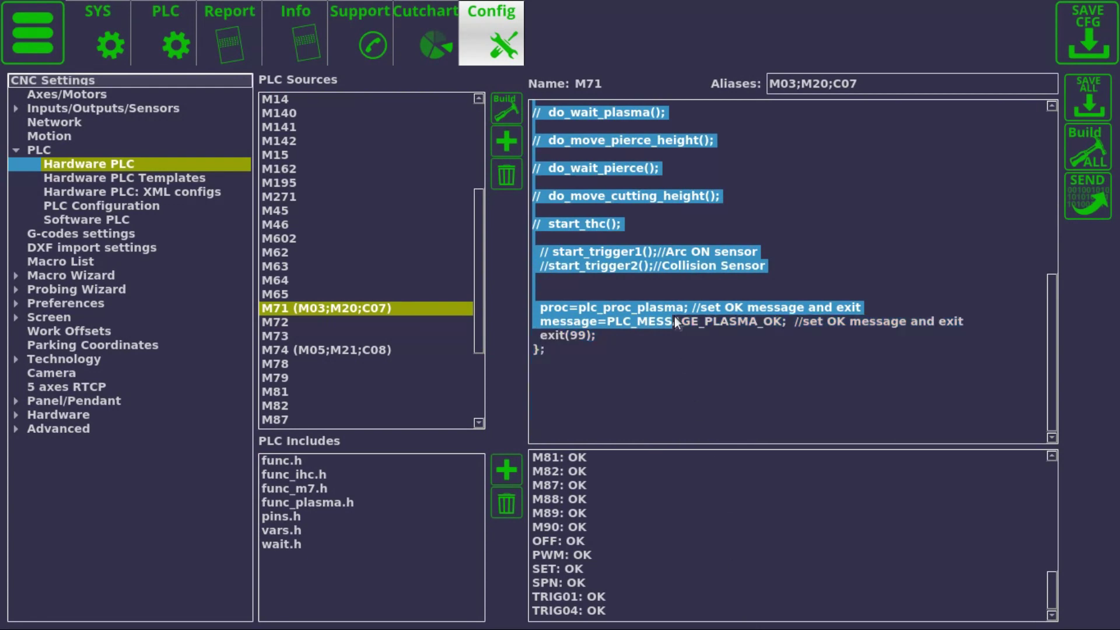
key("ctrl+Home")
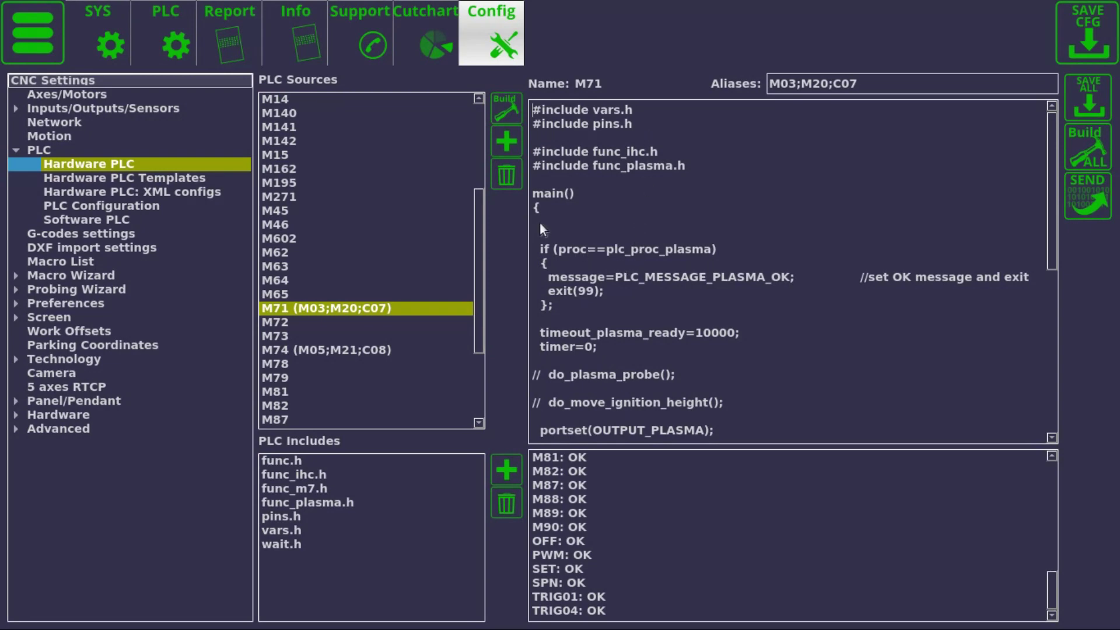
left_click_drag(547, 375, 777, 389)
left_click_drag(545, 402, 871, 419)
scroll(757, 335, "down", 5)
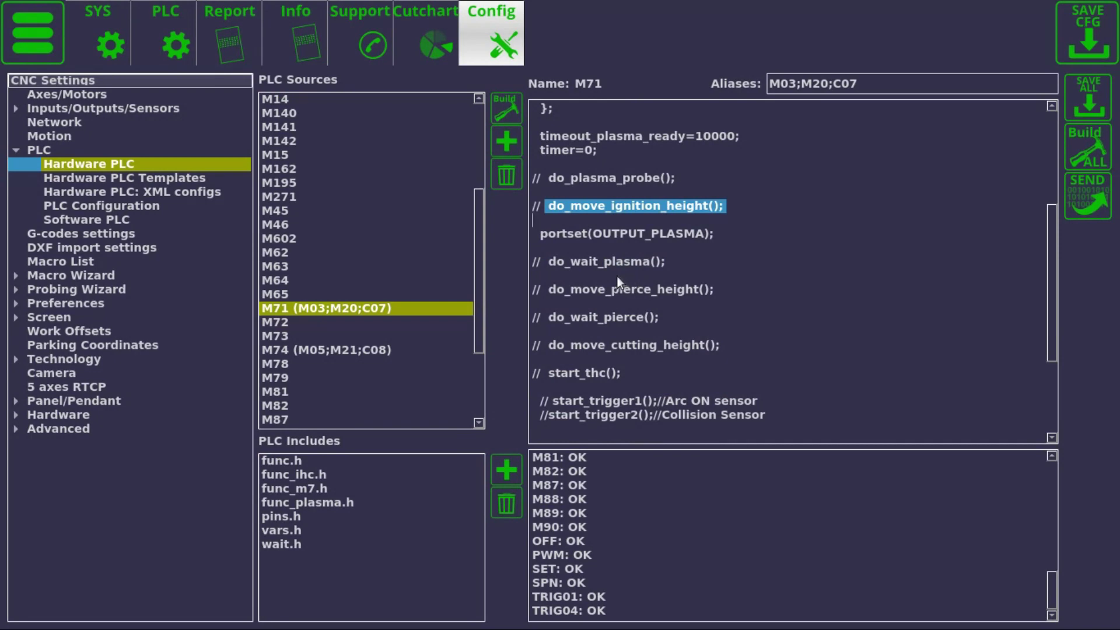
left_click_drag(683, 181, 532, 178)
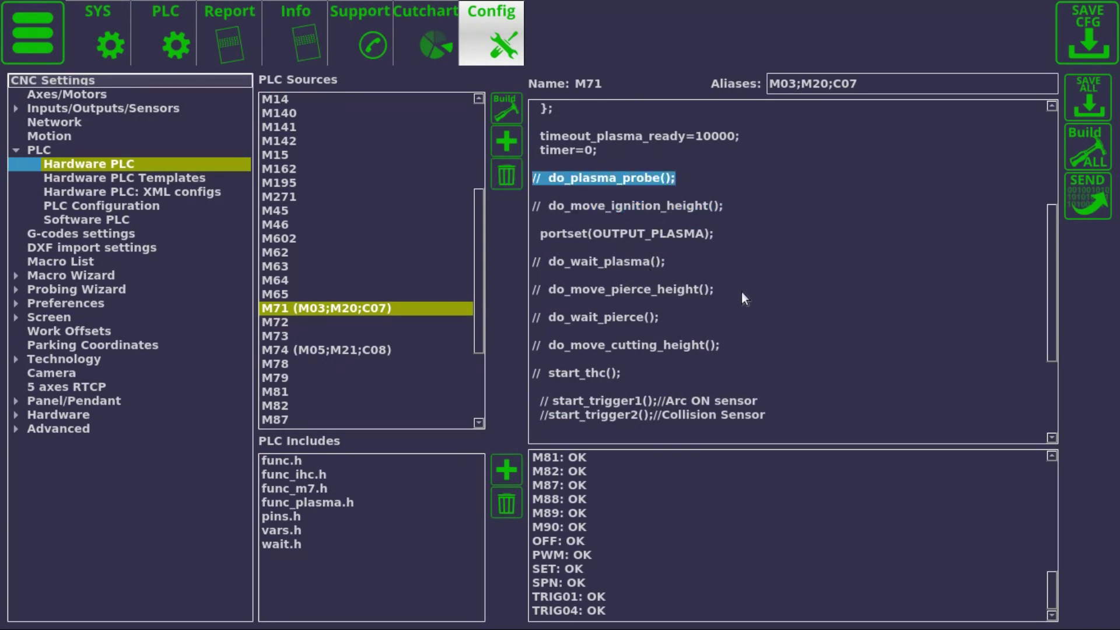
left_click_drag(741, 292, 492, 291)
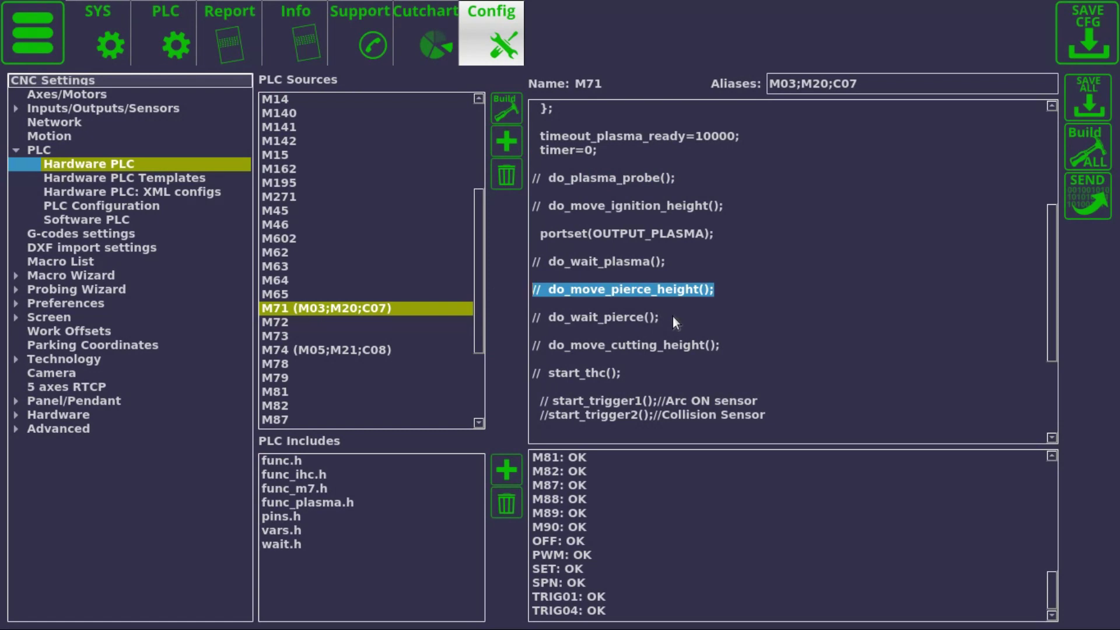
left_click_drag(673, 317, 572, 305)
left_click_drag(629, 373, 547, 365)
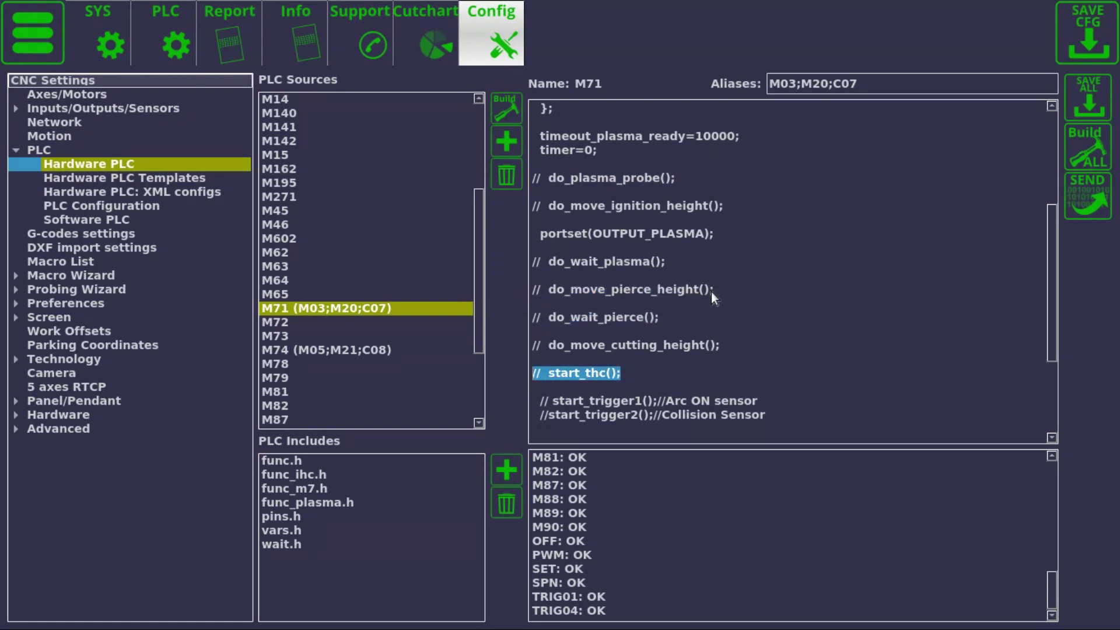
scroll(666, 216, "up", 5)
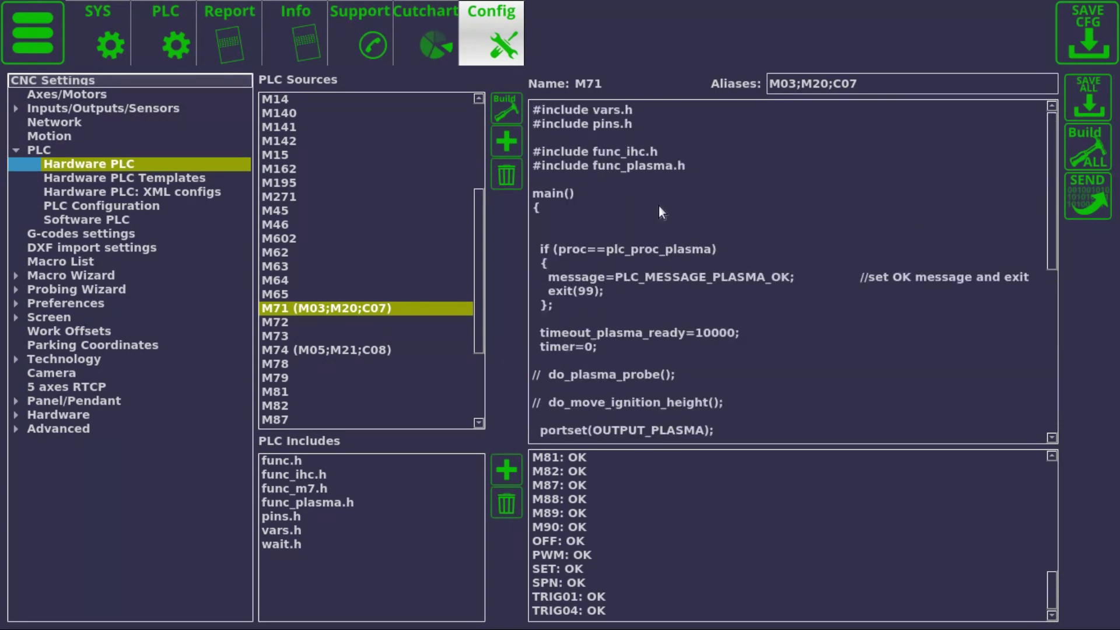
left_click_drag(701, 167, 512, 150)
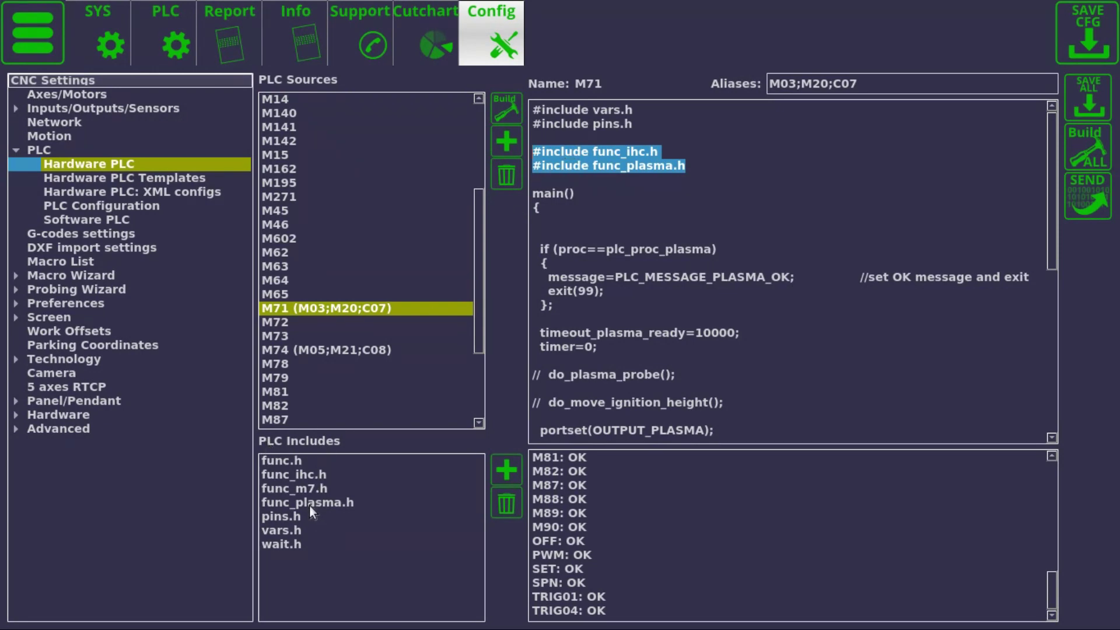
Step: Review the do_plasma_probe function in func_ihc.h and the start_trigger1 function in func_plasma.h
left_click(303, 472)
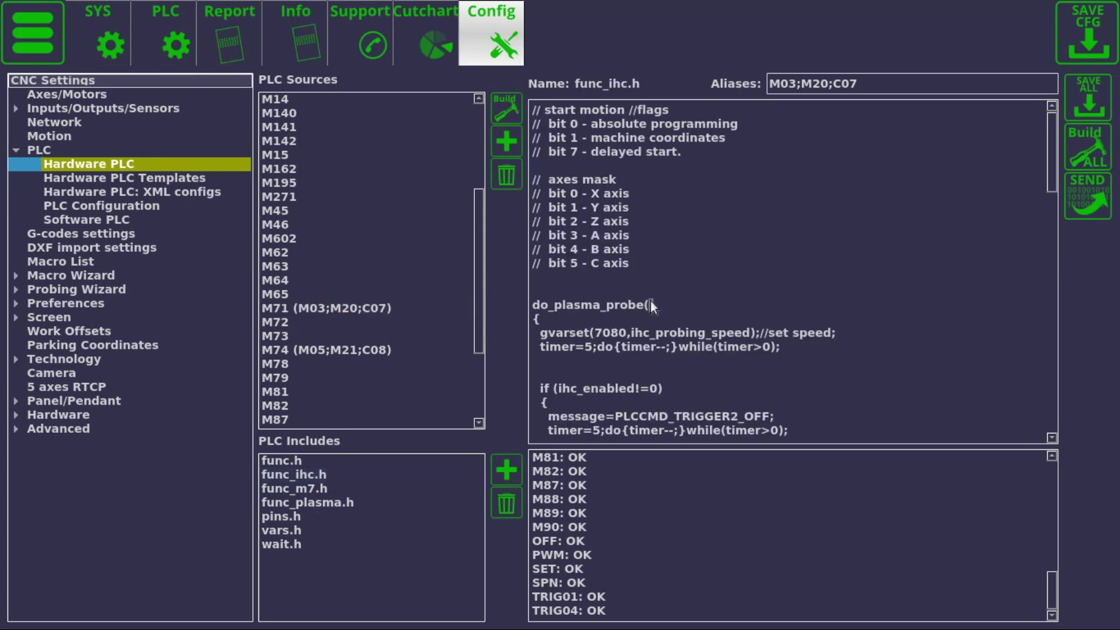
left_click_drag(654, 305, 495, 312)
scroll(611, 327, "down", 14)
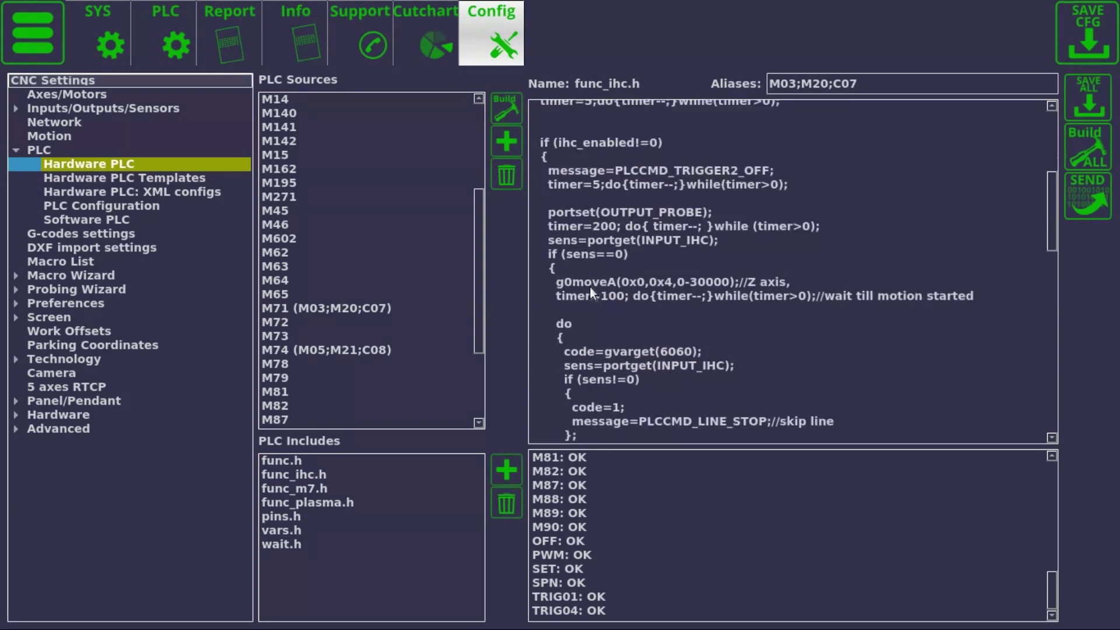
left_click(288, 503)
scroll(609, 273, "down", 1)
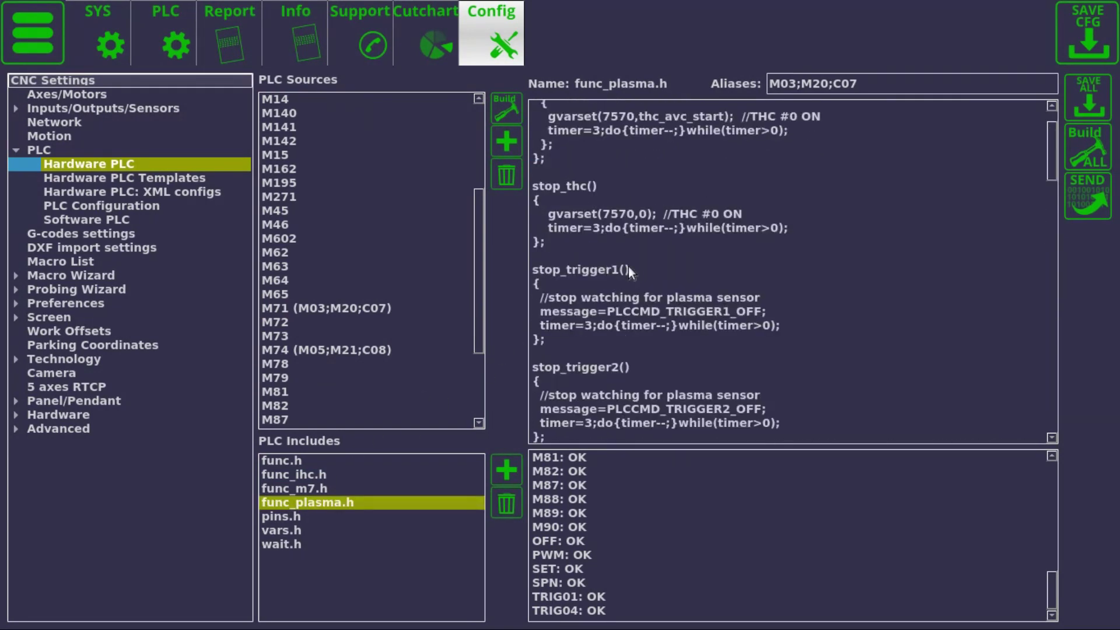
scroll(632, 365, "down", 3)
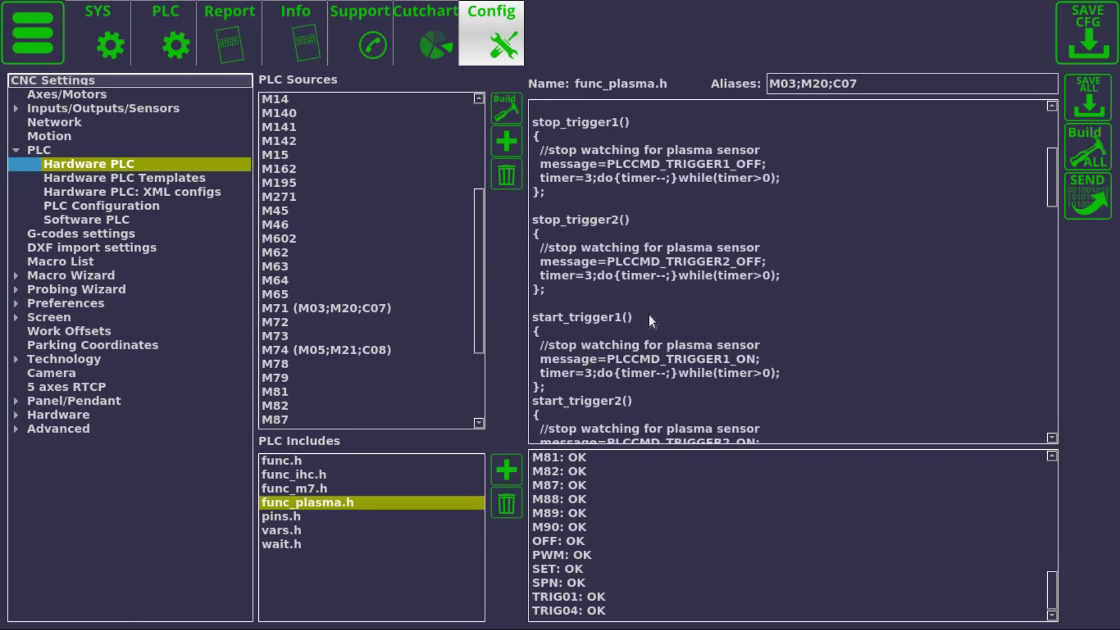
left_click_drag(649, 322, 534, 322)
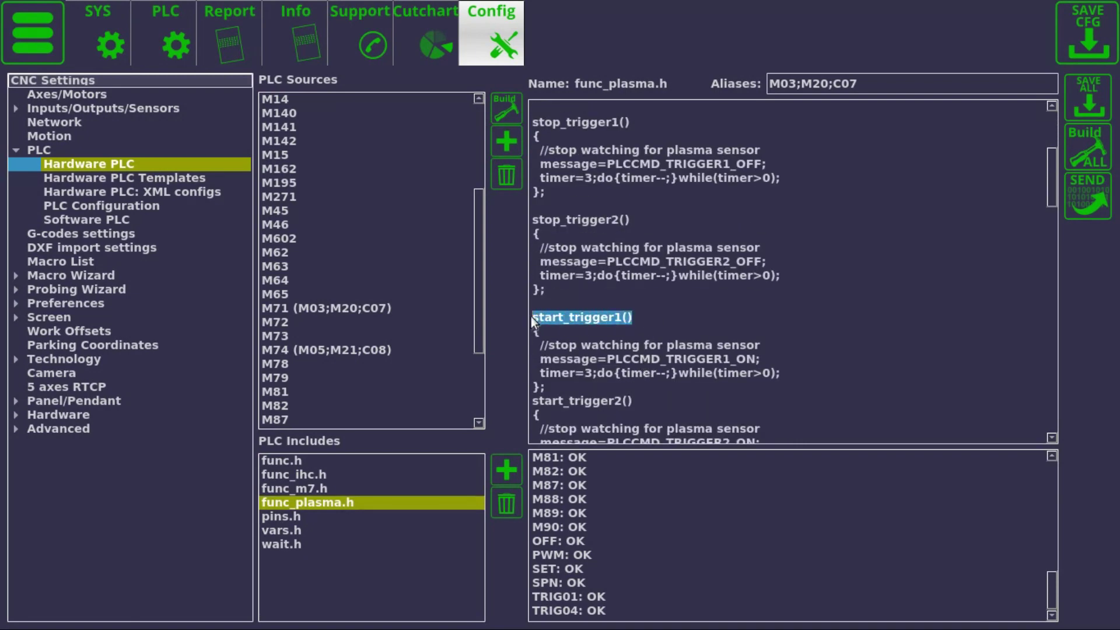
Step: In the M71 source, uncomment the do_plasma_probe() and do_move_ignition_height() calls
left_click(319, 309)
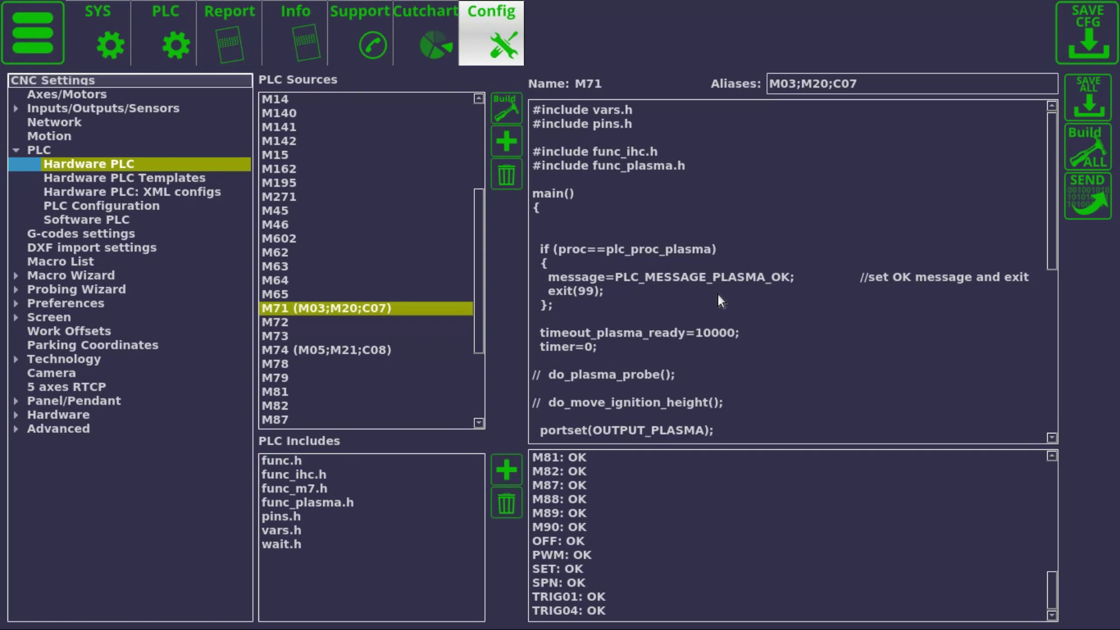
scroll(716, 293, "down", 4)
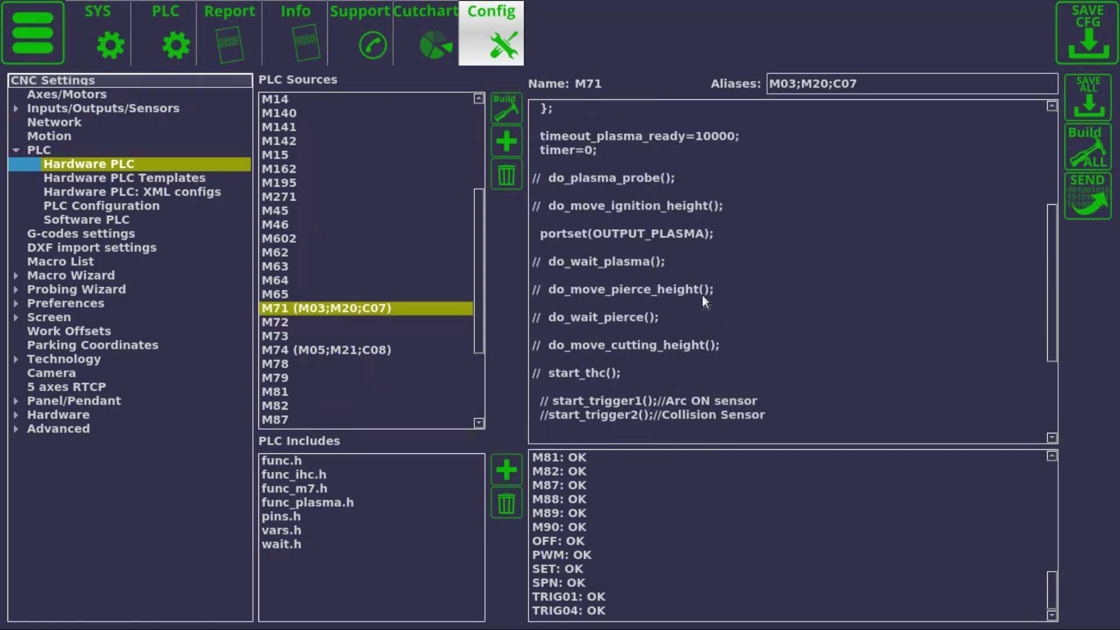
left_click_drag(549, 176, 662, 178)
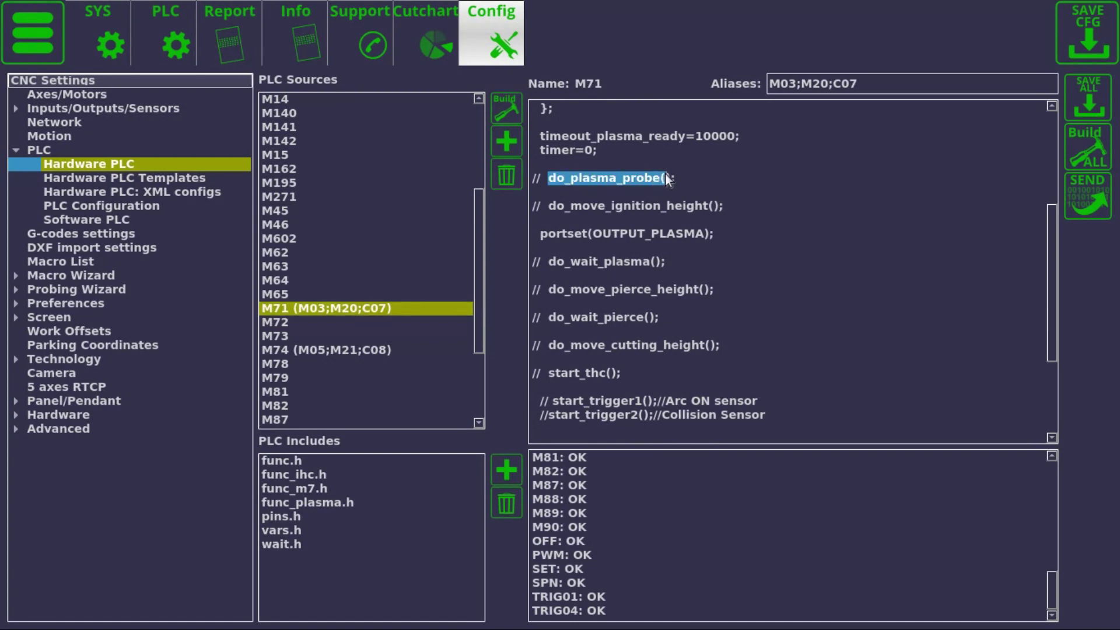
left_click_drag(544, 205, 713, 206)
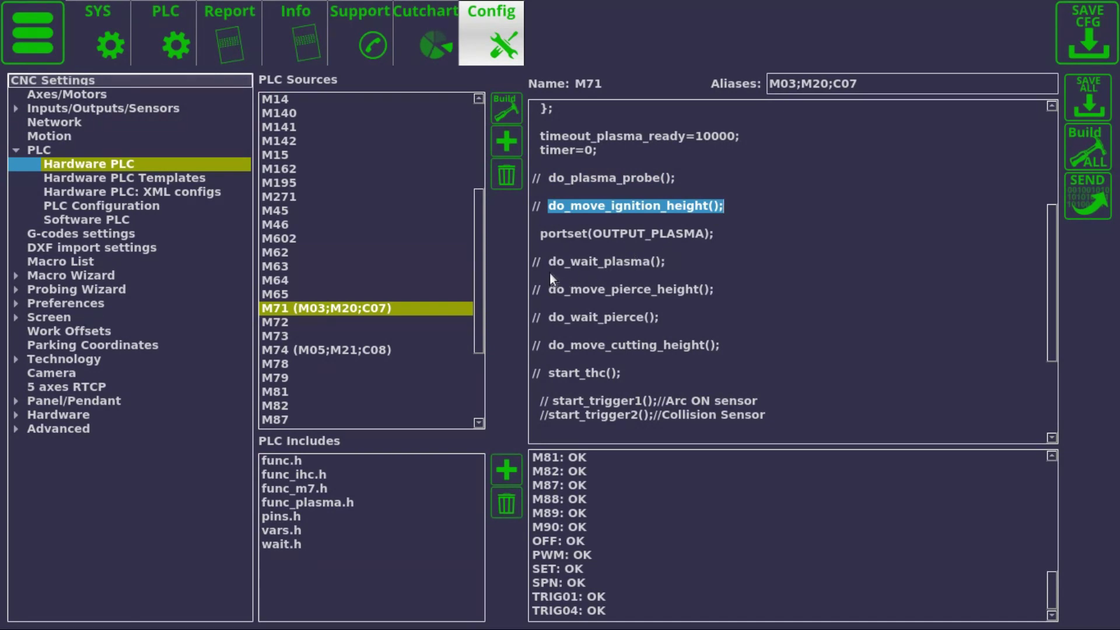
left_click(541, 178)
key("BackSpace")
key("BackSpace")
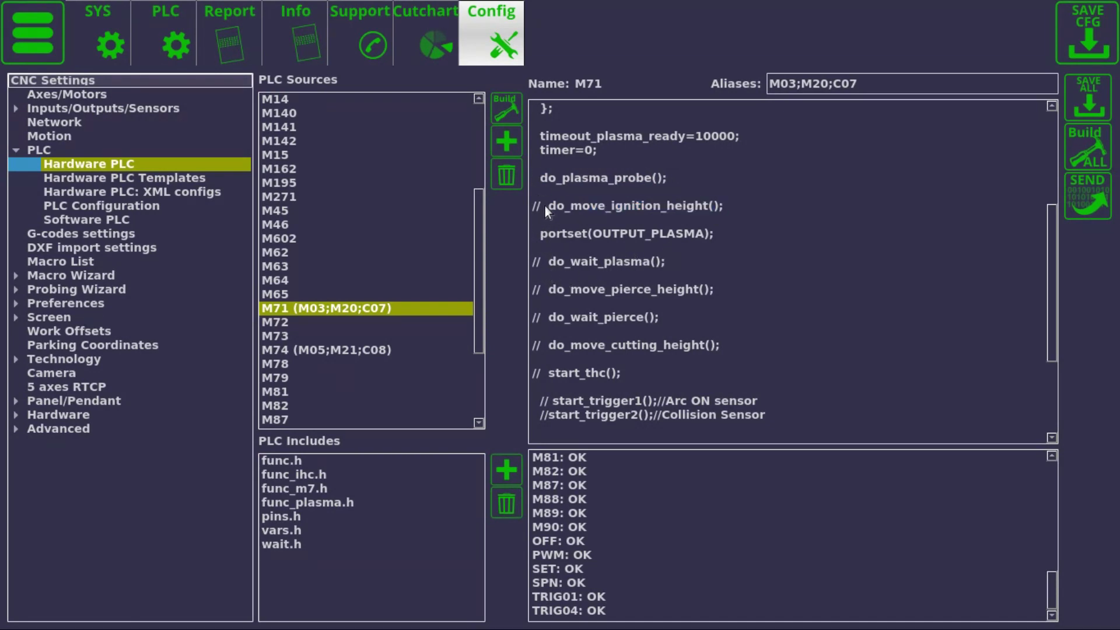
left_click(541, 205)
key("BackSpace")
key("BackSpace")
Step: Uncomment the do_wait_plasma() and do_move_pierce_height() calls in M71
left_click(541, 262)
key("BackSpace")
key("BackSpace")
left_click(540, 291)
key("BackSpace")
key("BackSpace")
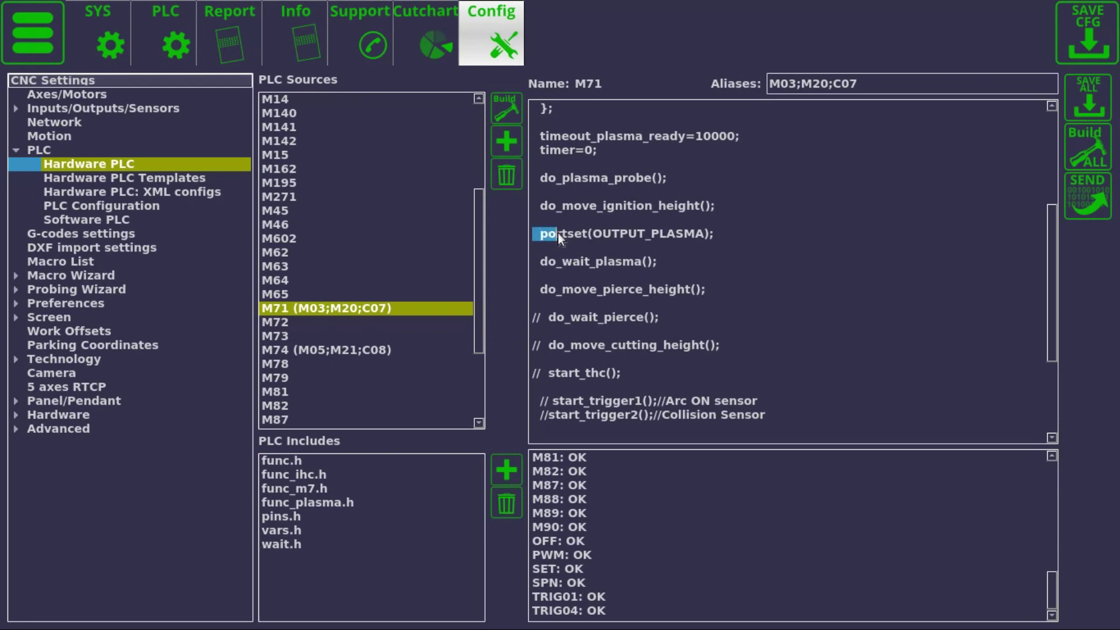
Step: Check the portset(OUTPUT_PLASMA) call in M71 and set the OUTPUT_PLASMA definition in pins.h to 15
left_click_drag(583, 233, 712, 236)
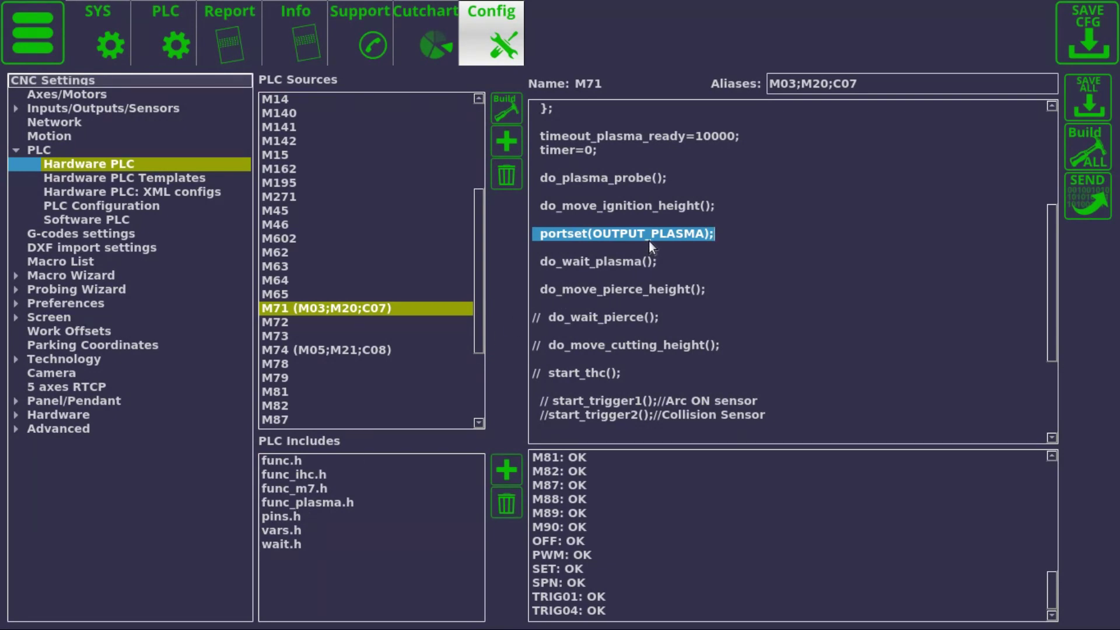
left_click(282, 518)
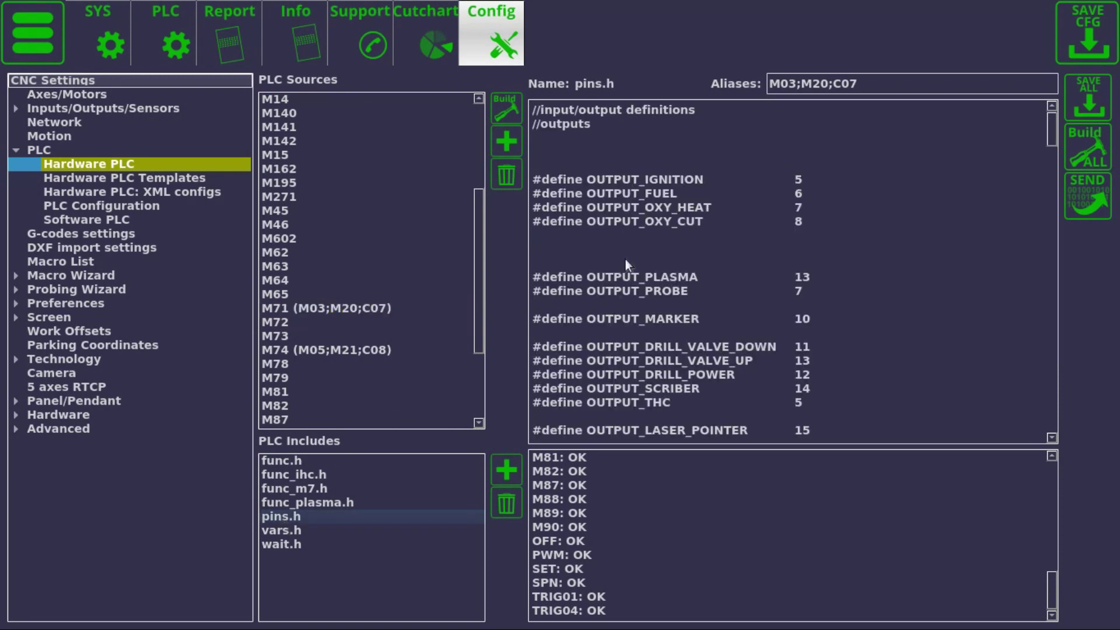
left_click(810, 275)
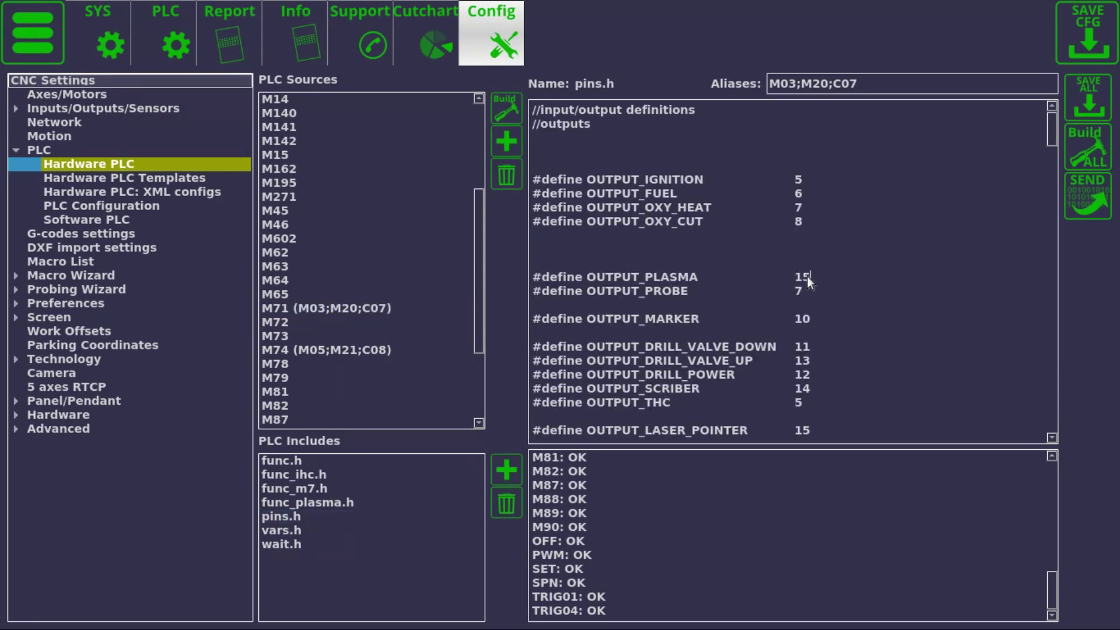
left_click_drag(810, 274, 454, 271)
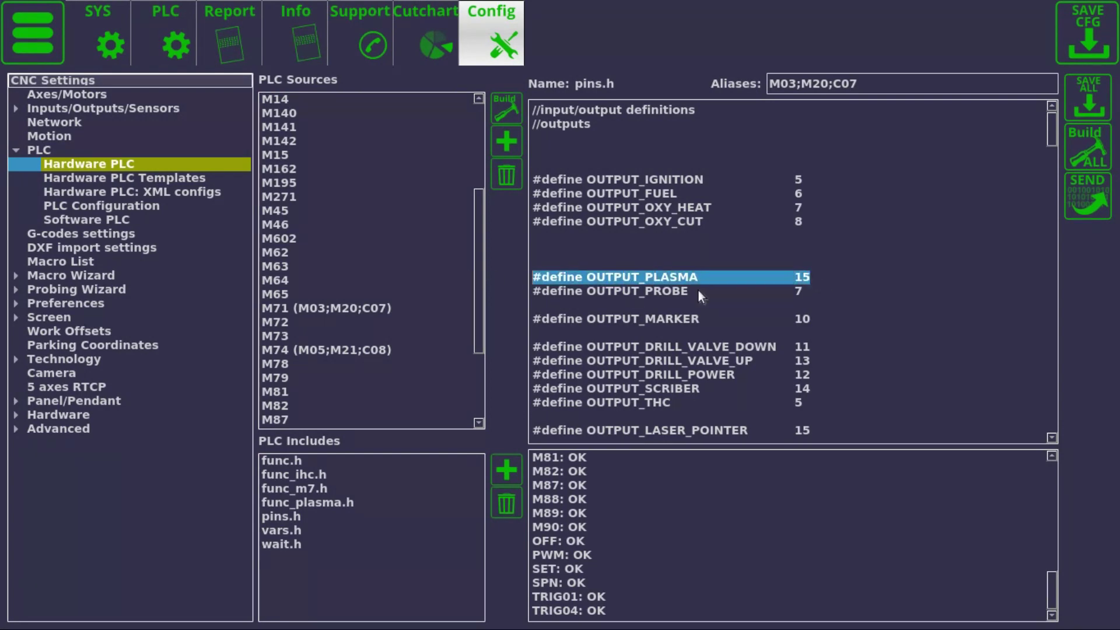
Step: Set OUTPUT_PLASMA in pins.h back to 13 and send the PLC programs to the controller
left_click(809, 273)
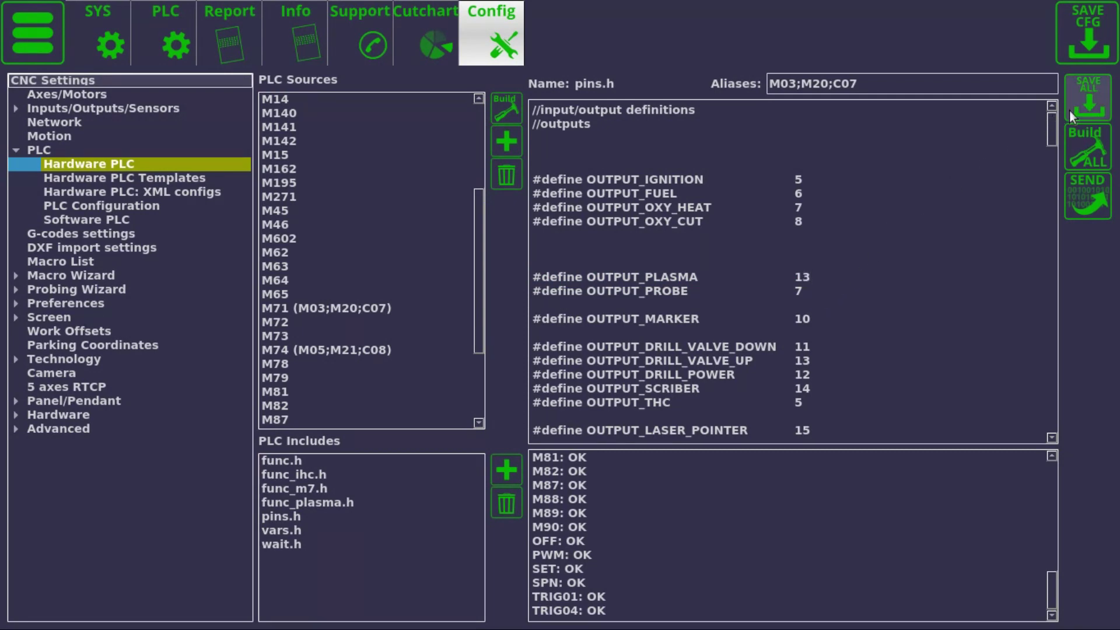
left_click(1089, 195)
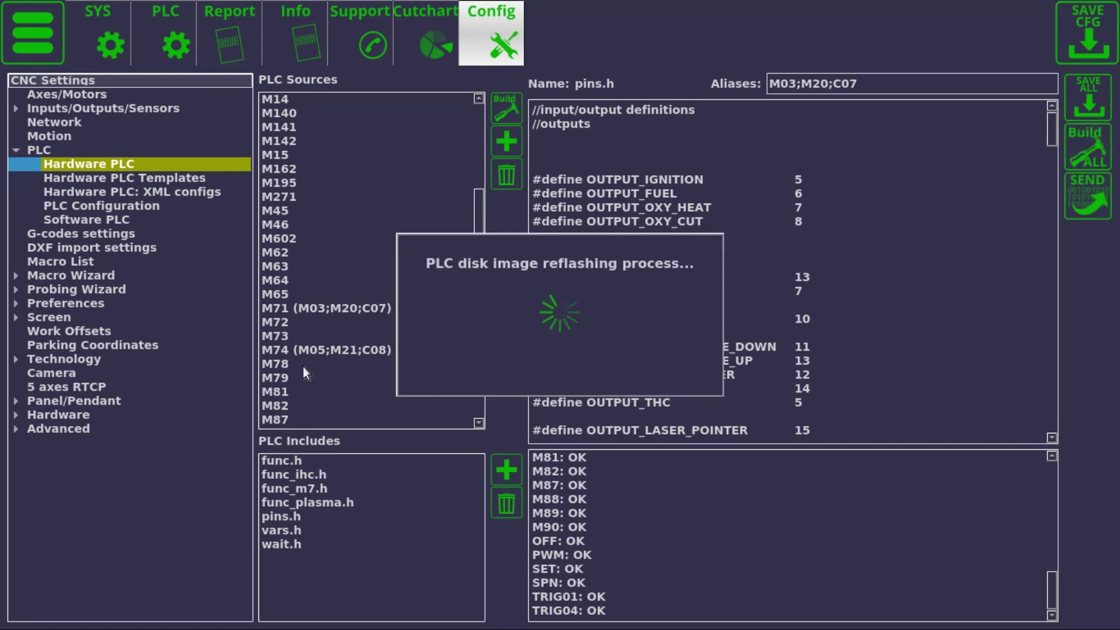
Step: Reopen the M71 source and comment out the do_plasma_probe() and do_move_ignition_height() calls
left_click(297, 309)
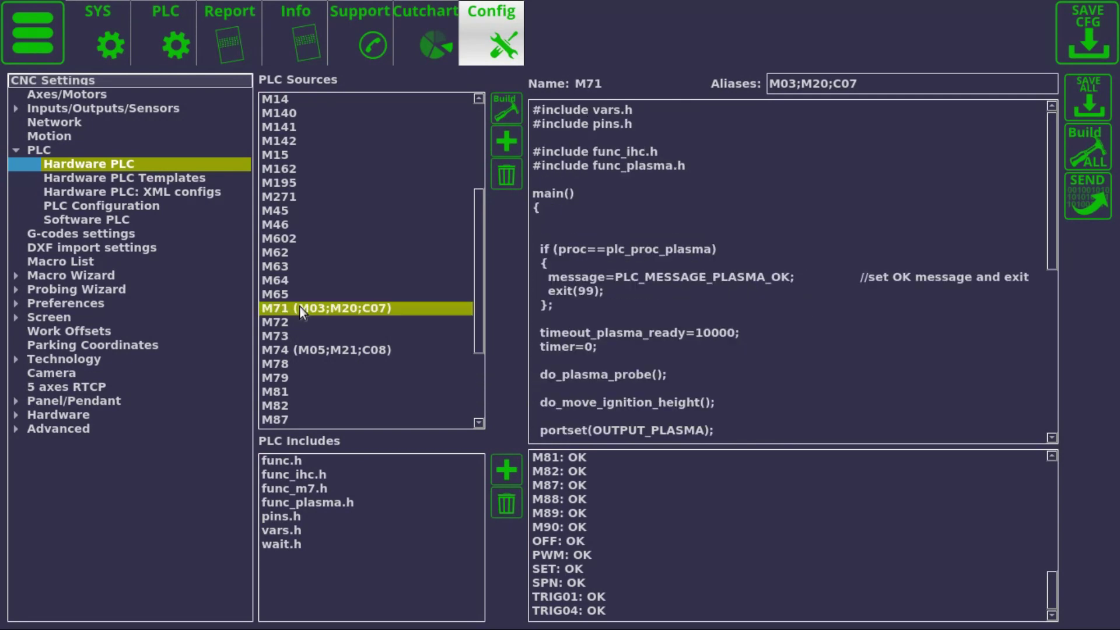
scroll(659, 276, "down", 7)
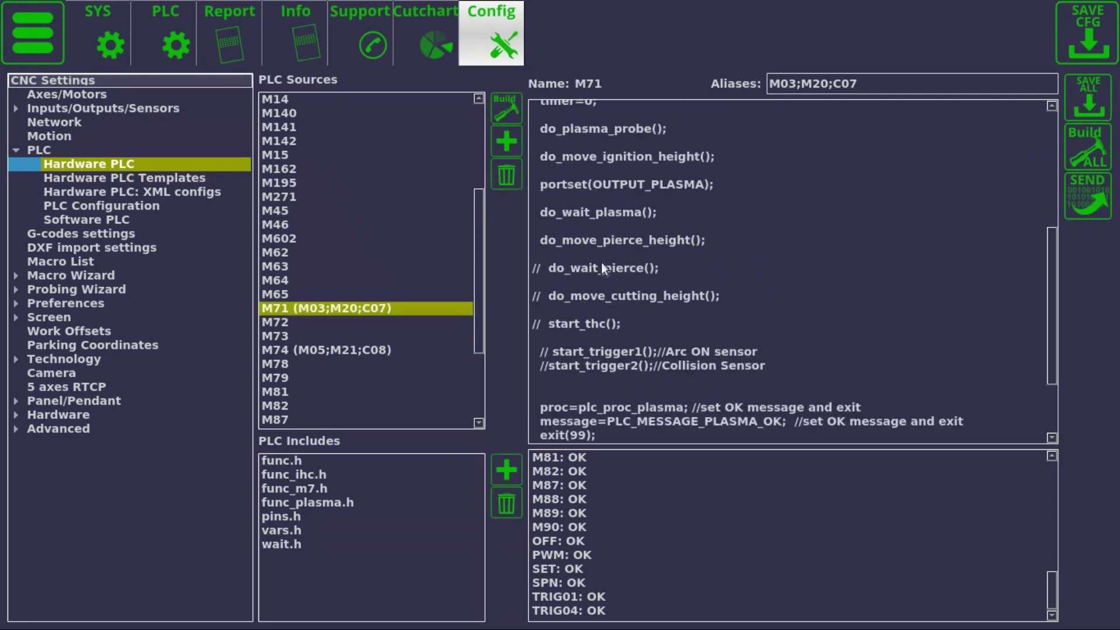
scroll(573, 261, "up", 2)
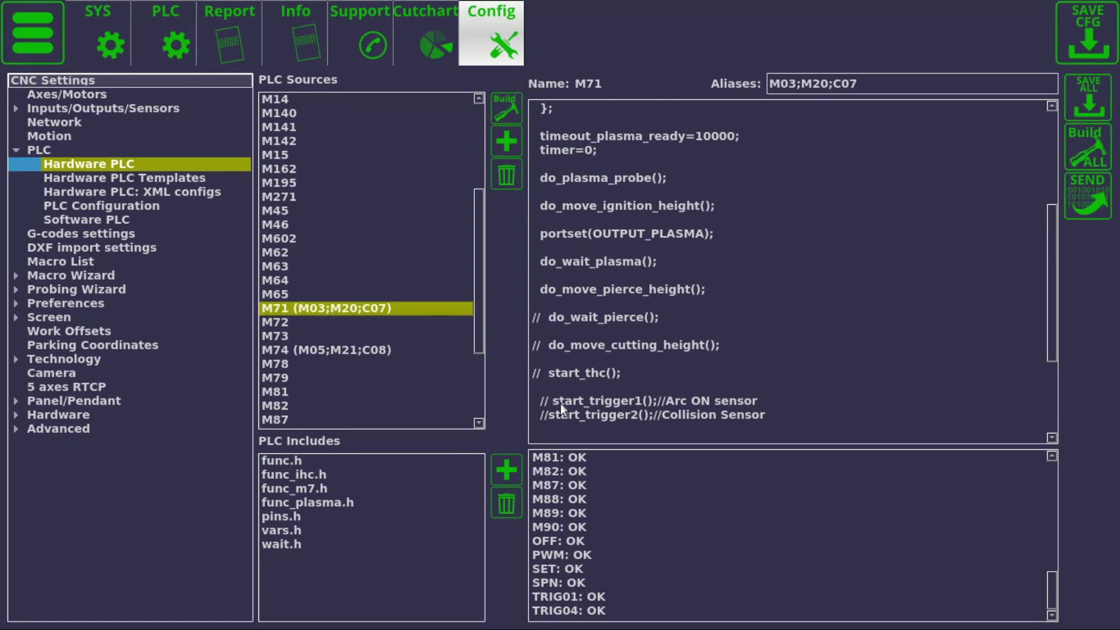
scroll(559, 389, "down", 5)
scroll(554, 345, "up", 8)
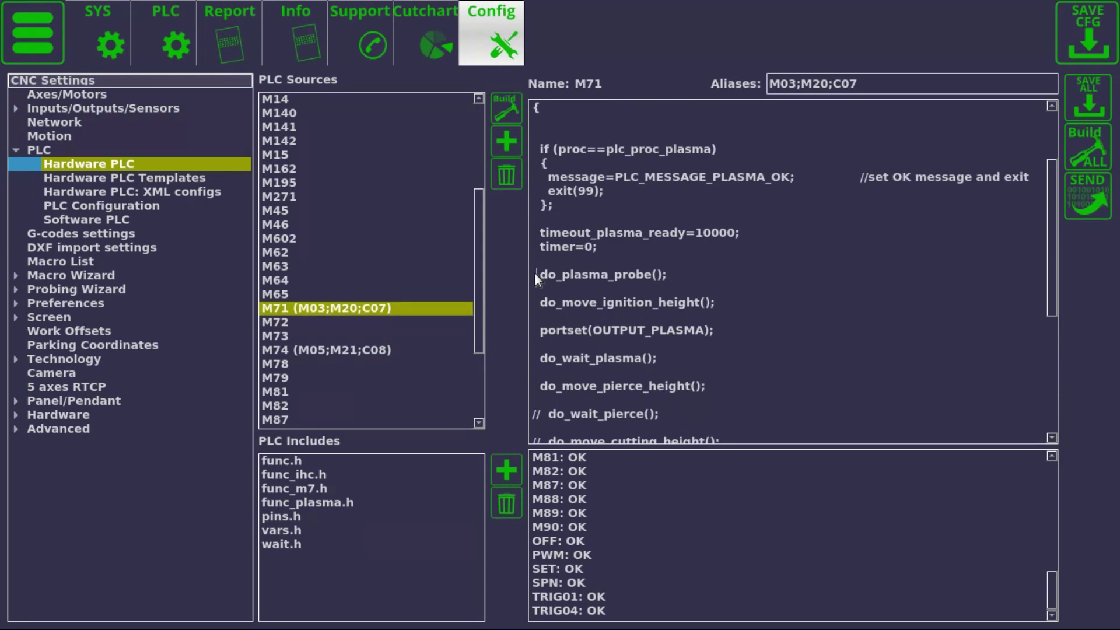
type("//  ")
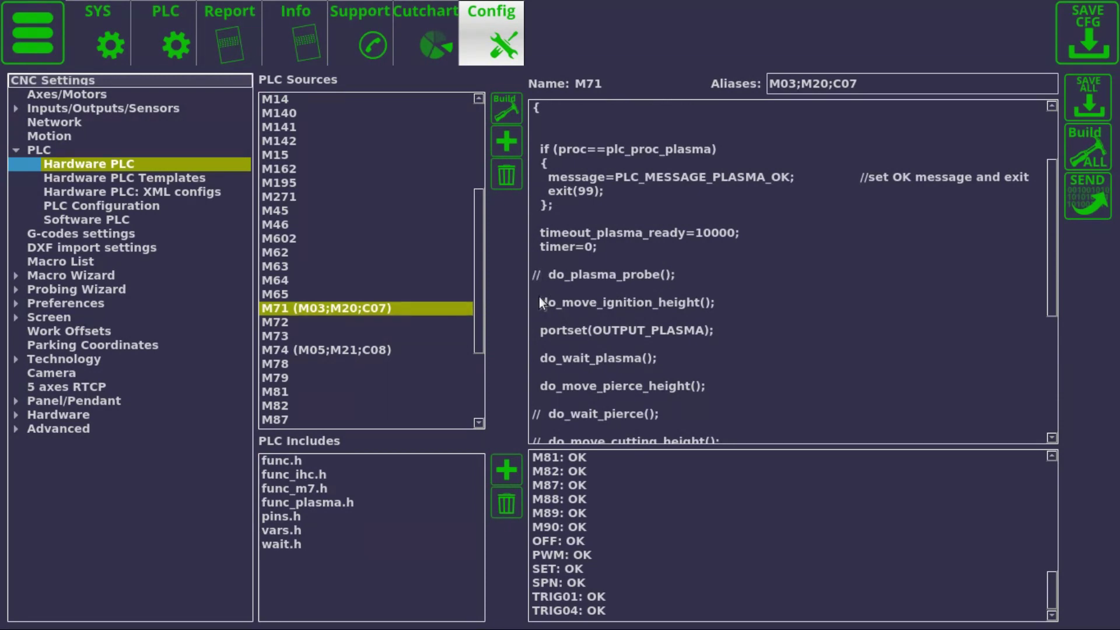
type("// ")
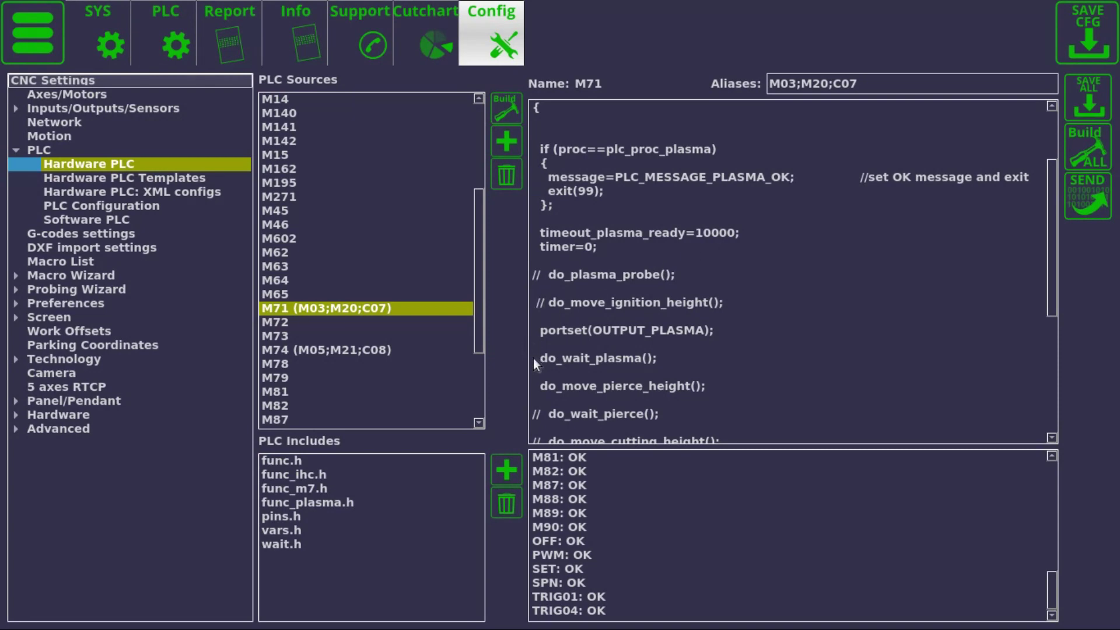
Step: Comment out the do_wait_plasma() and do_move_pierce_height() calls in M71 and build all PLC programs
type("//  ")
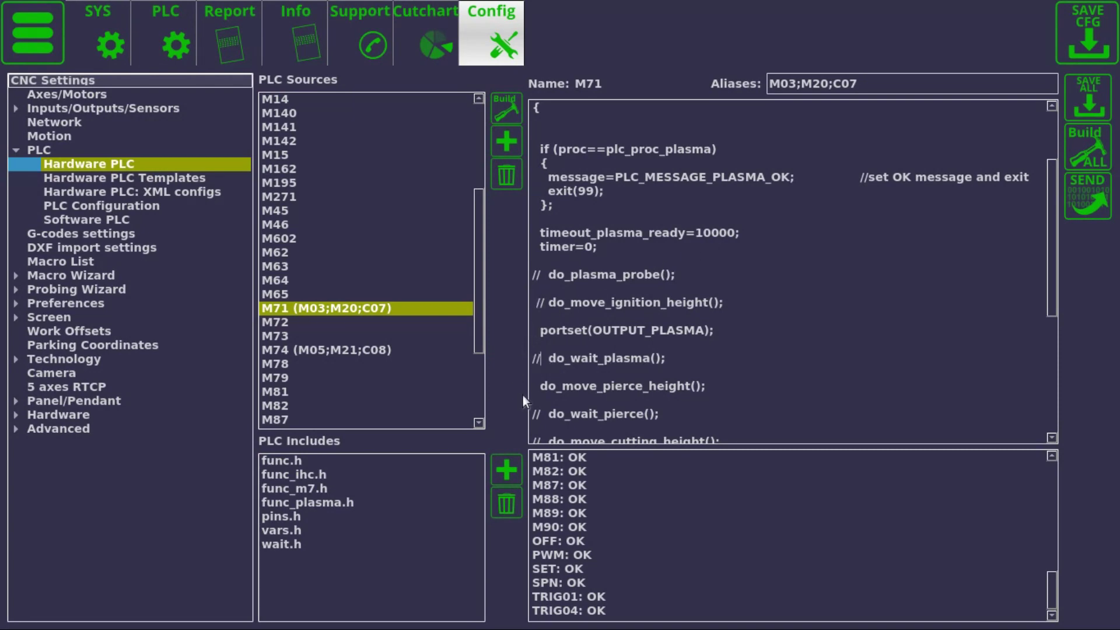
type("//")
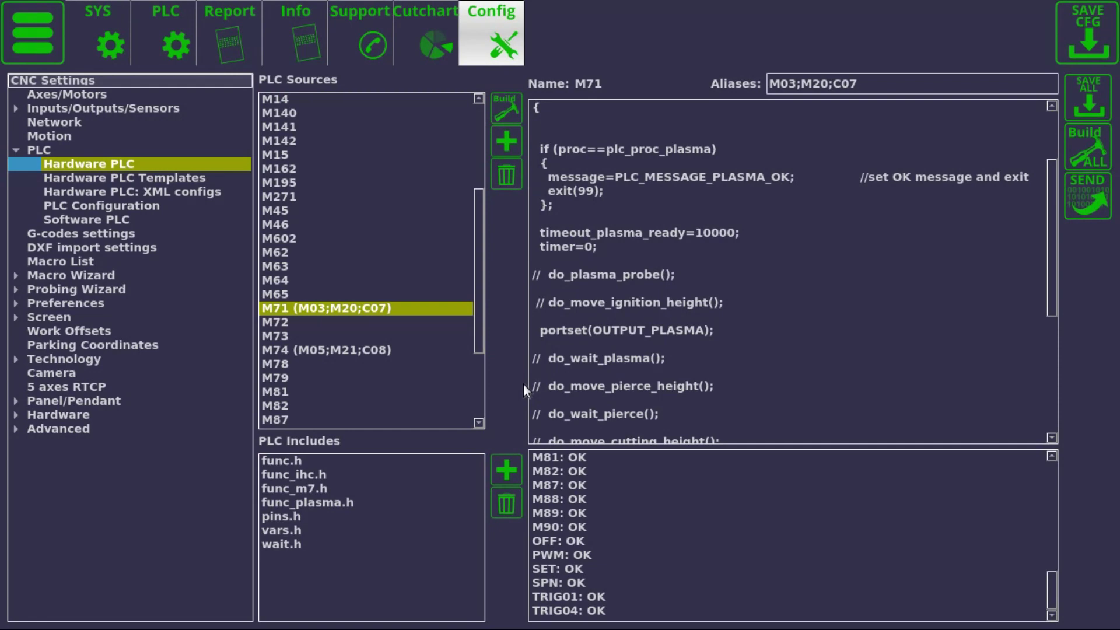
left_click(1080, 148)
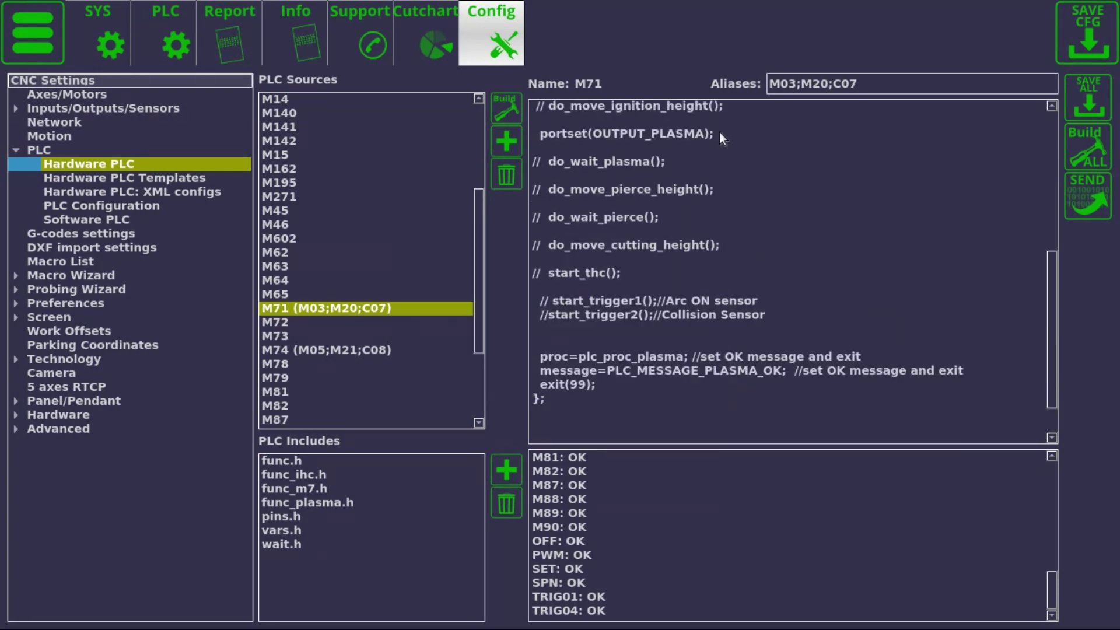
left_click_drag(719, 133, 549, 134)
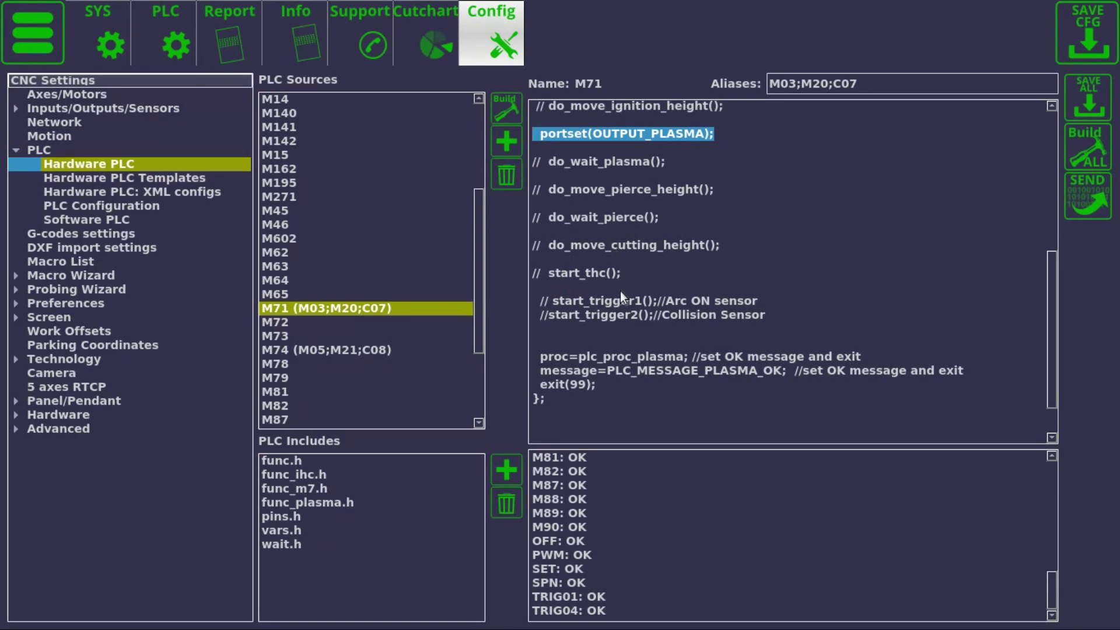
Step: Leave the configuration for the main screen and check the binary outputs in the diagnostics window
left_click(34, 44)
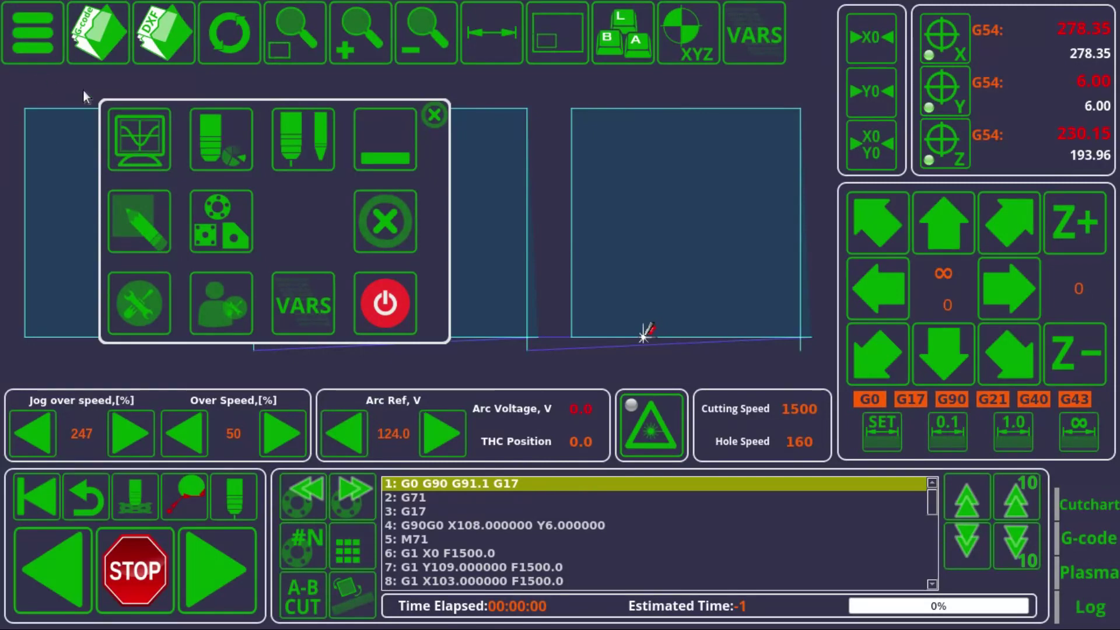
left_click(432, 114)
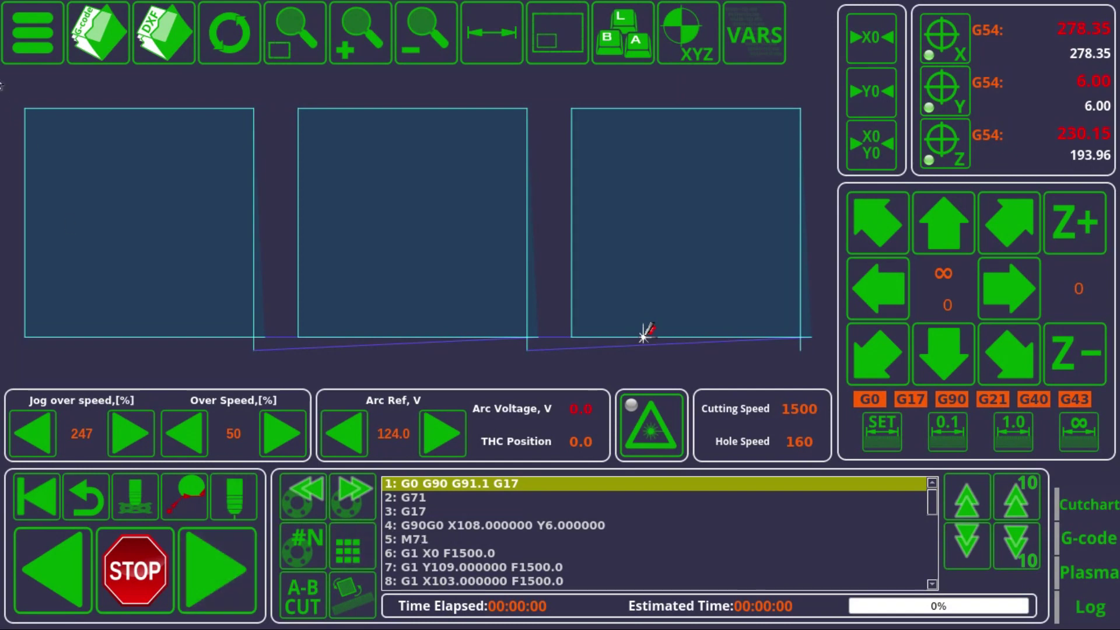
left_click(17, 51)
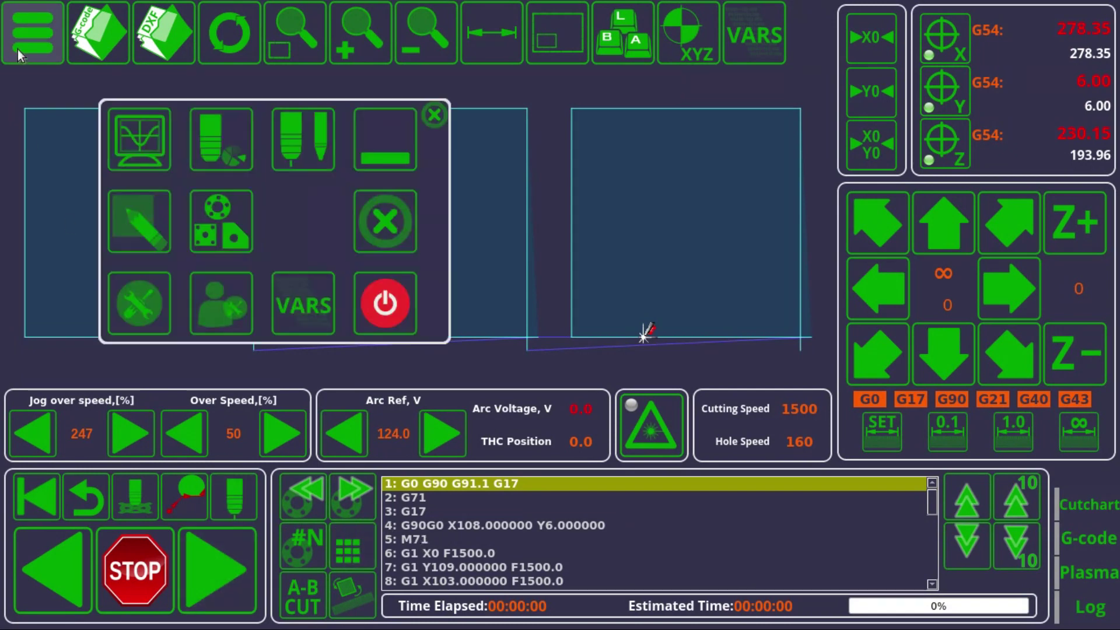
left_click(131, 134)
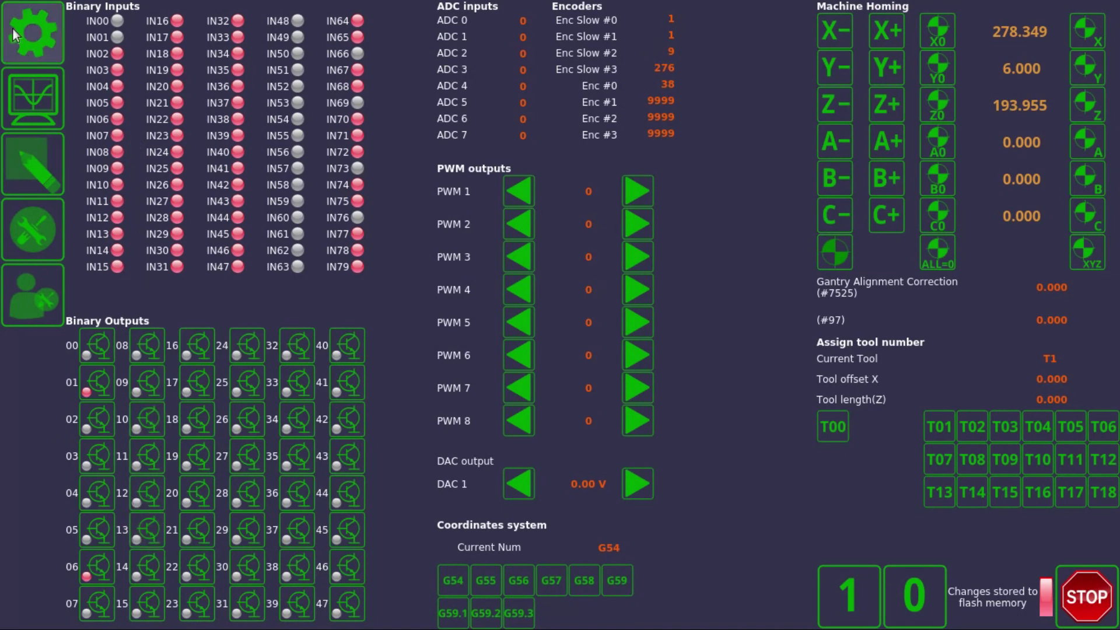
Step: Start the loaded G-code program and check binary output 13 in the diagnostics window while it runs, returning to the main screen
left_click(32, 32)
left_click(196, 568)
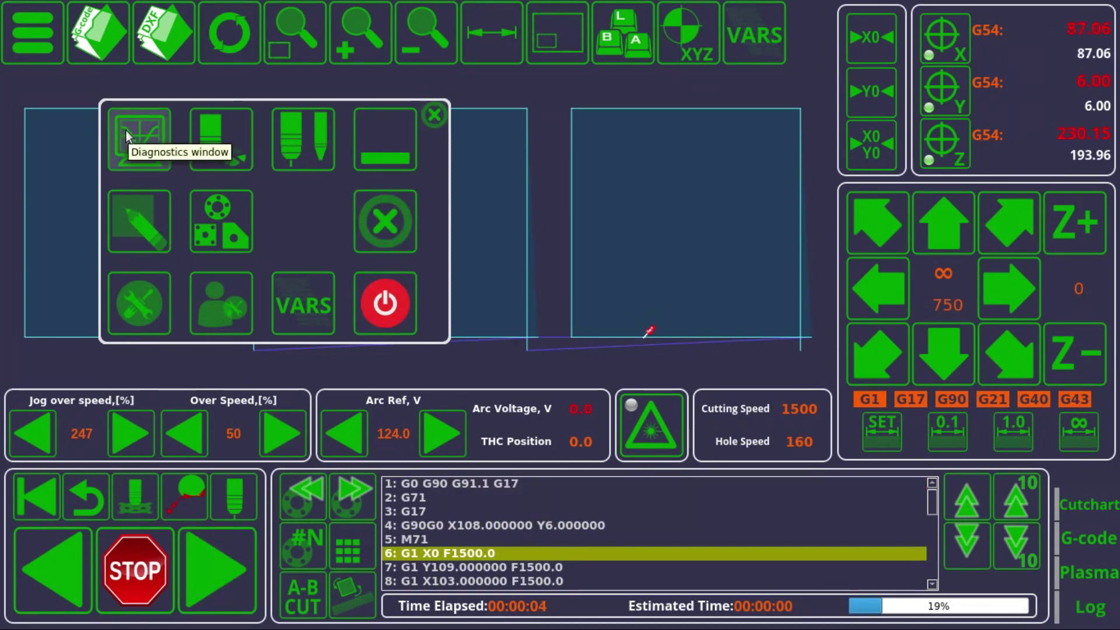
left_click(139, 139)
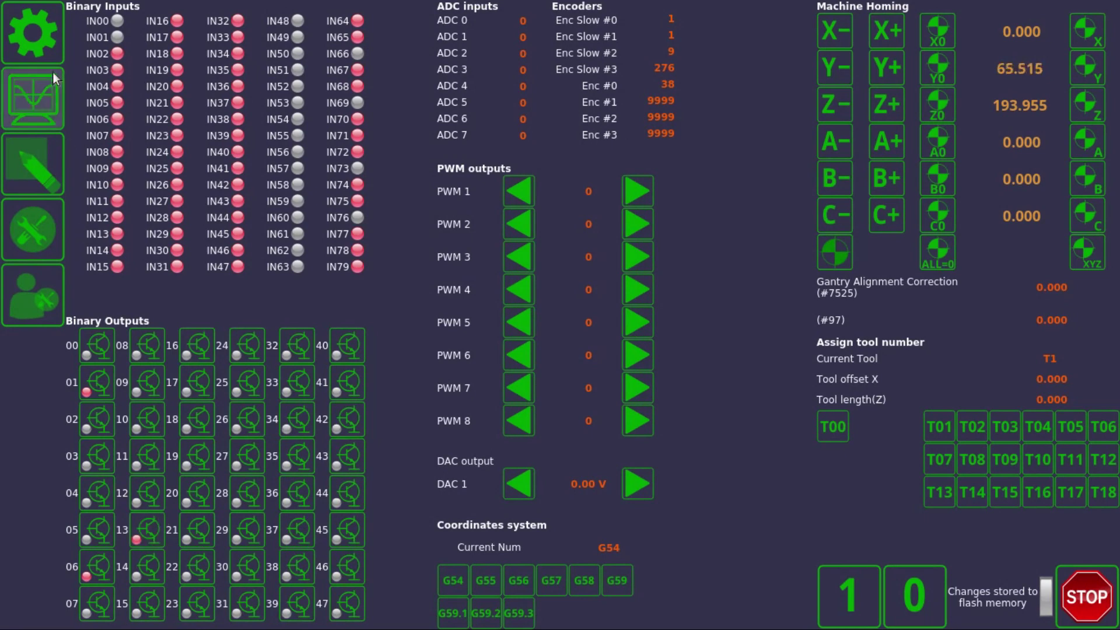
left_click(48, 34)
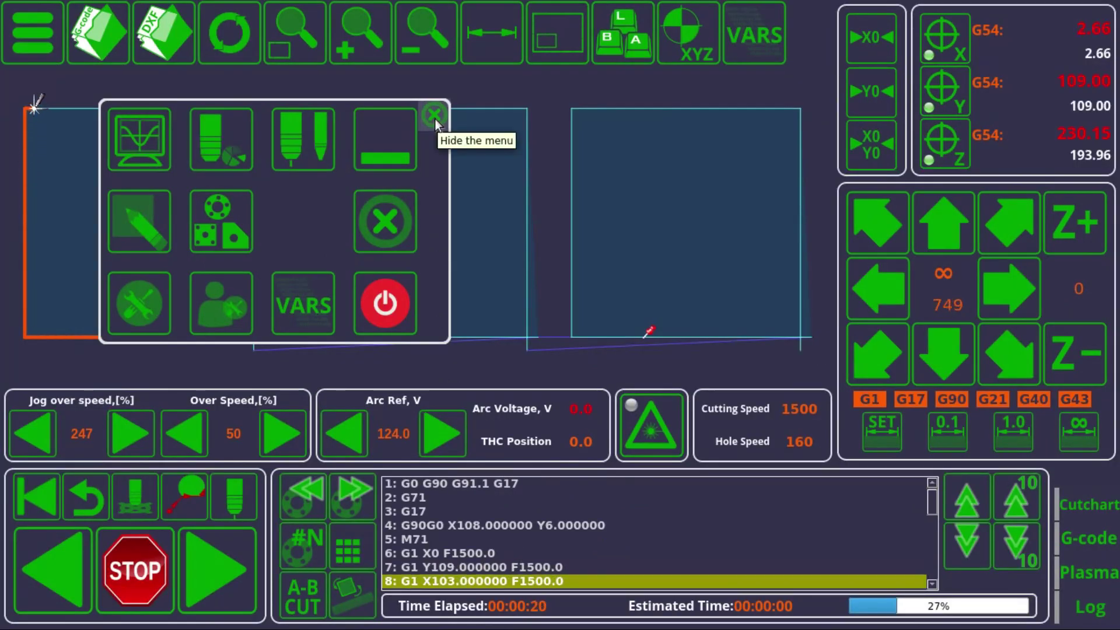
left_click(435, 118)
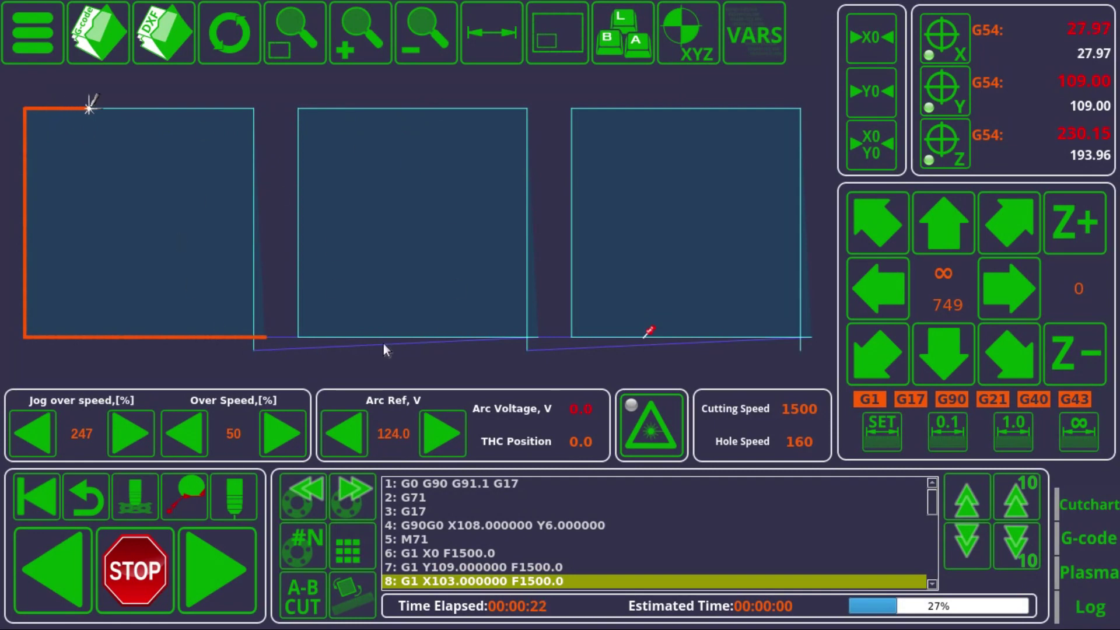